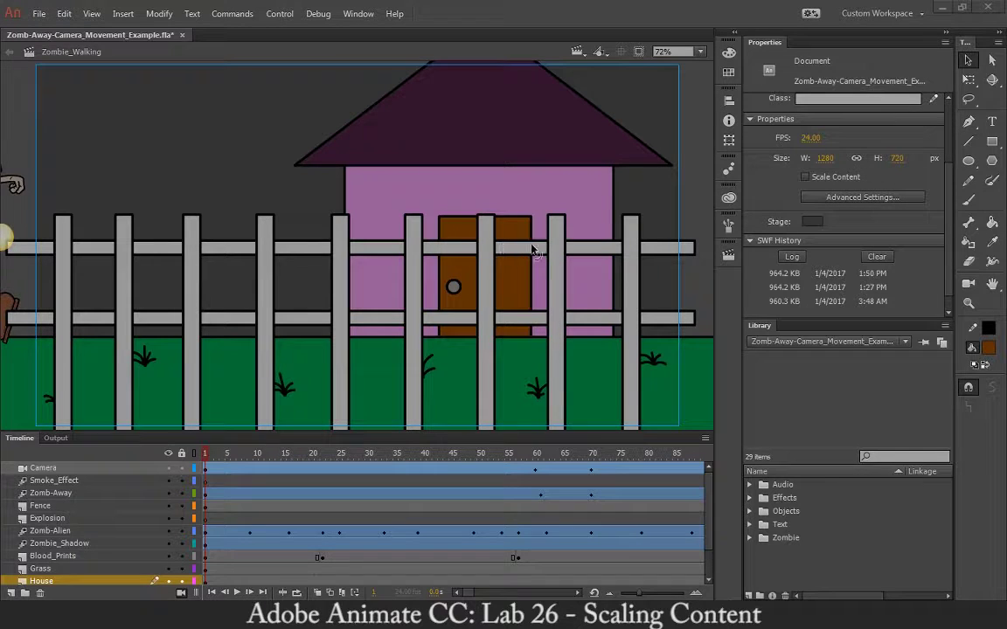
- Turn on content scaling for the document and set its width to 4000 px
left_click(976, 61)
left_click(806, 178)
left_click(826, 159)
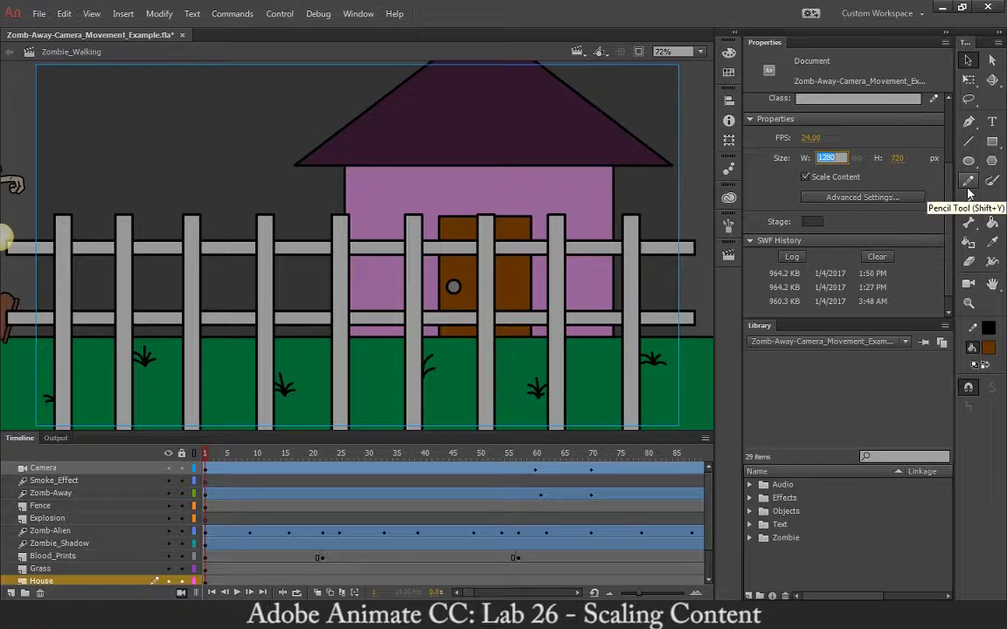
type("4000")
key("Return")
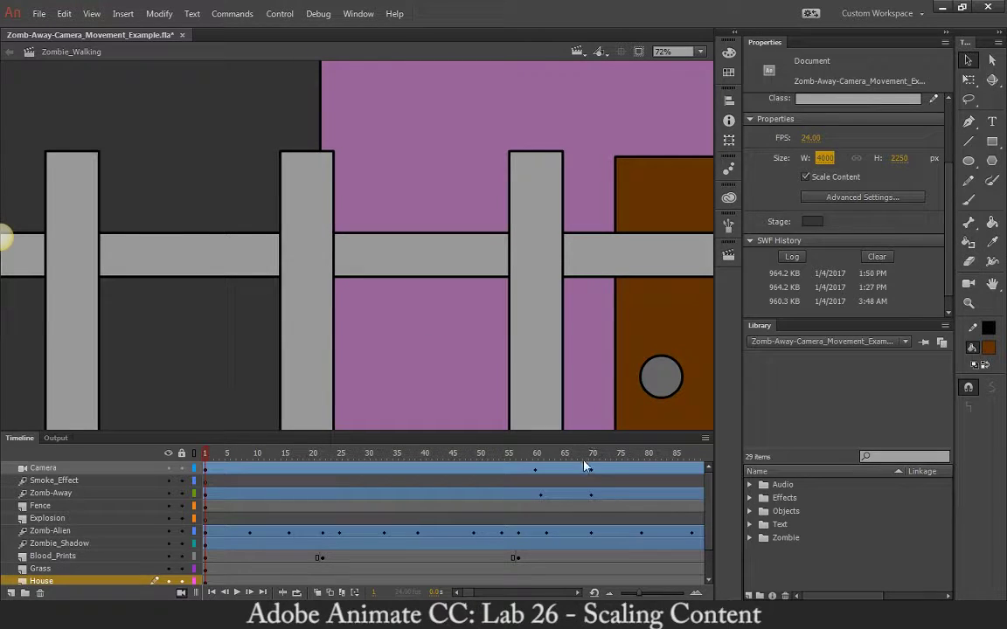
left_click(699, 52)
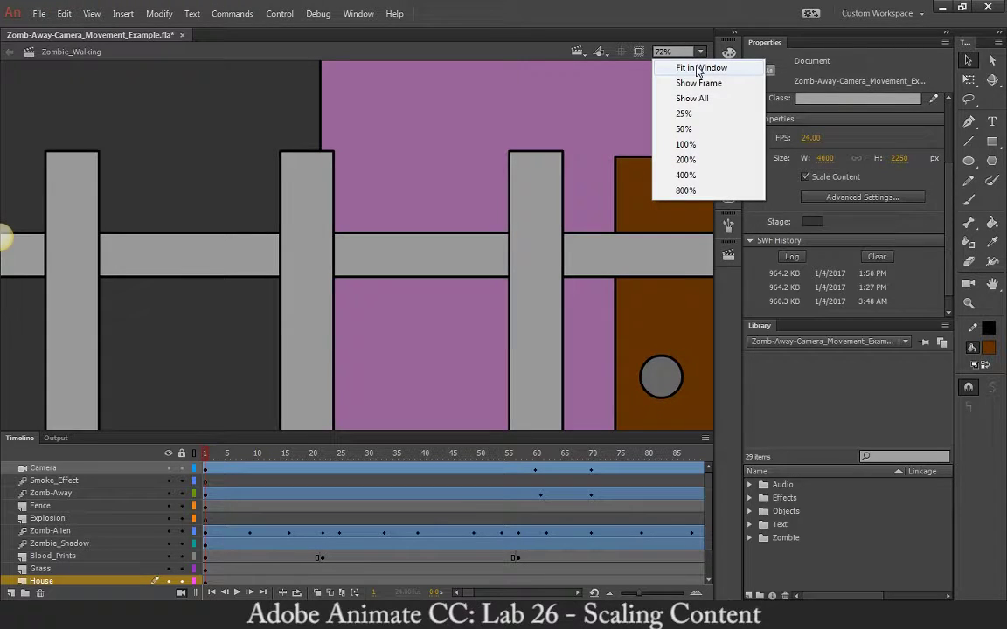
key("Escape")
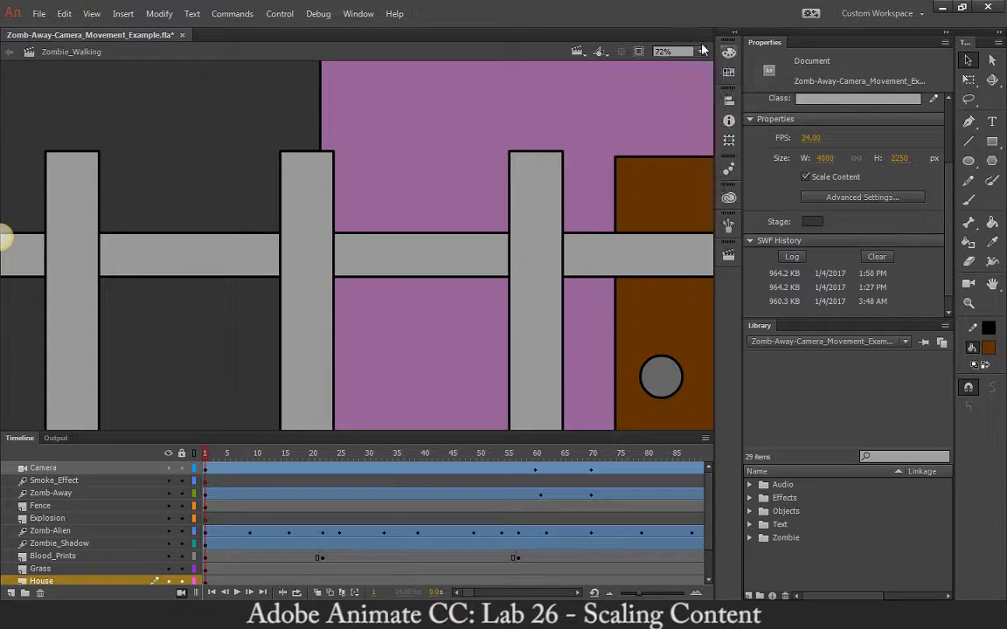
- Set the document width back to 1280 px, keeping content scaling on
left_click(825, 159)
type("1280")
key("Tab")
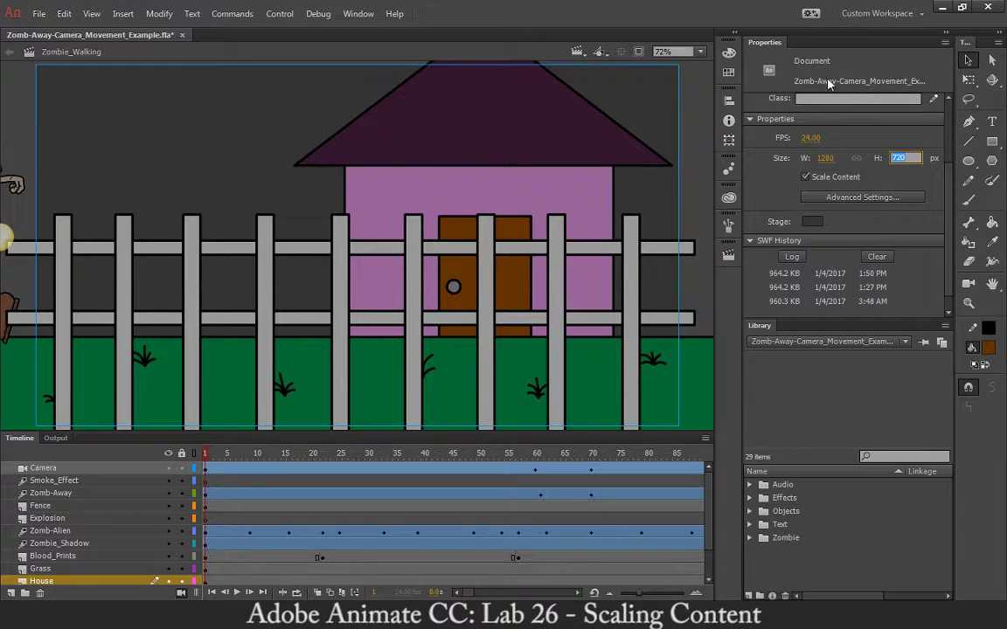
left_click(973, 61)
left_click(973, 62)
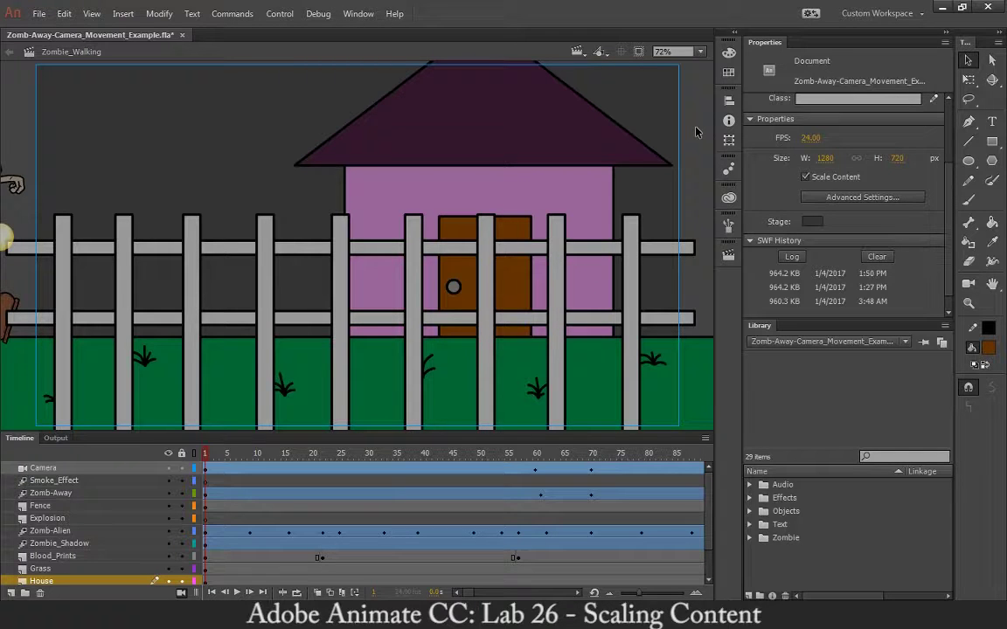
- Enlarge the document together with its artwork to a width of 2000 px, and increase that width to 4000 px
left_click(826, 157)
type("2000")
key("Return")
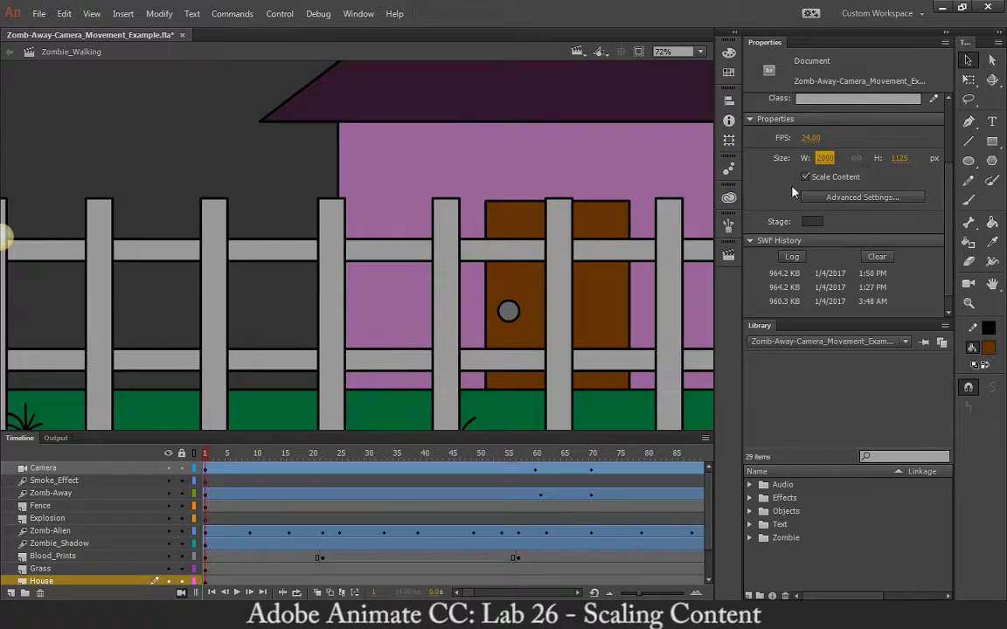
left_click(823, 158)
type("4000")
key("Return")
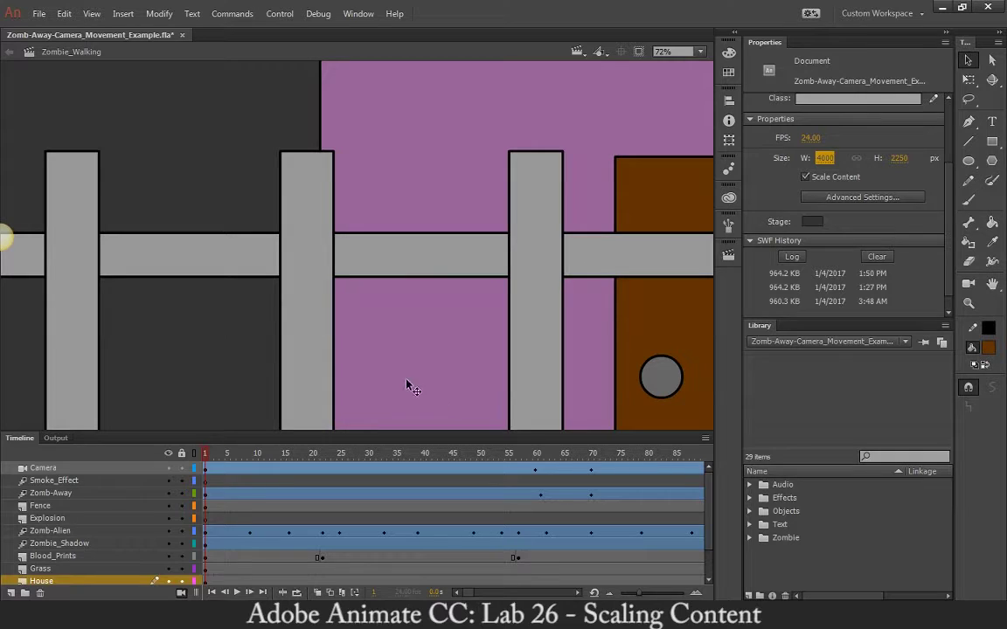
- Add a new layer above Smoke_Effect and paste the copied screenshot onto it
key("ctrl+v")
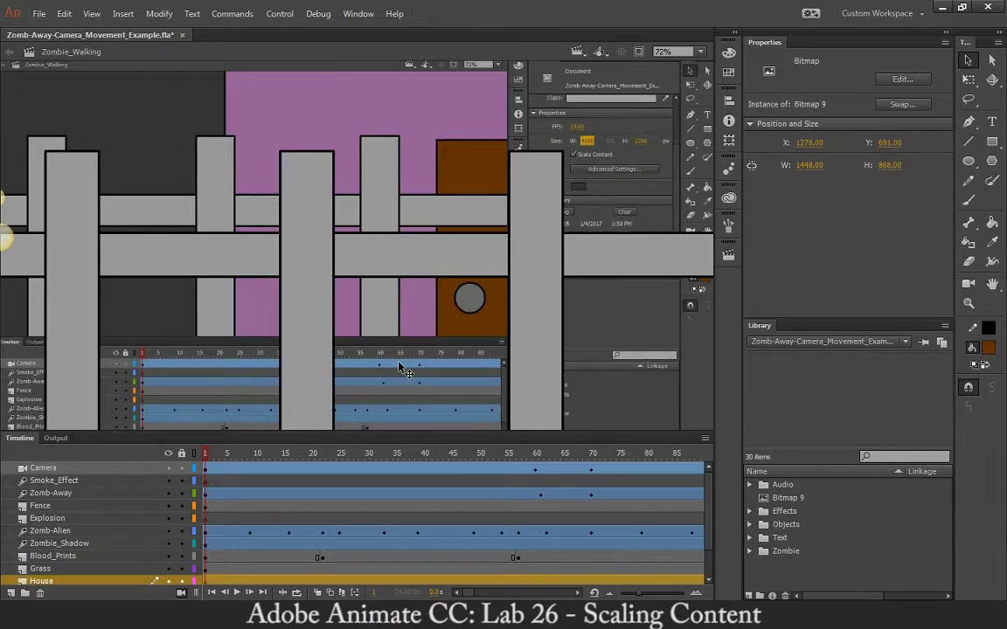
key("ctrl+z")
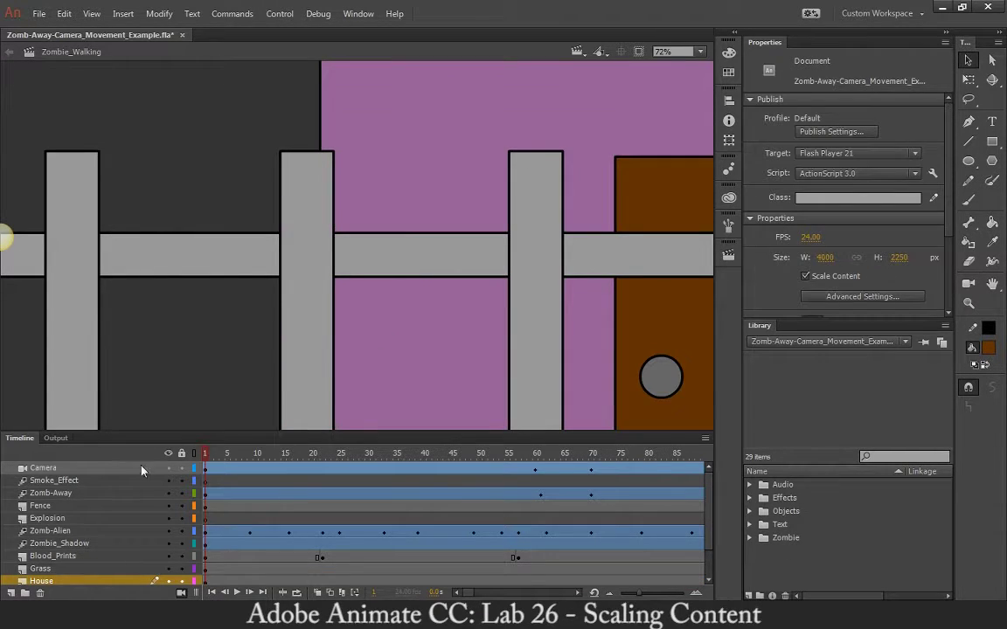
left_click(65, 470)
left_click(58, 480)
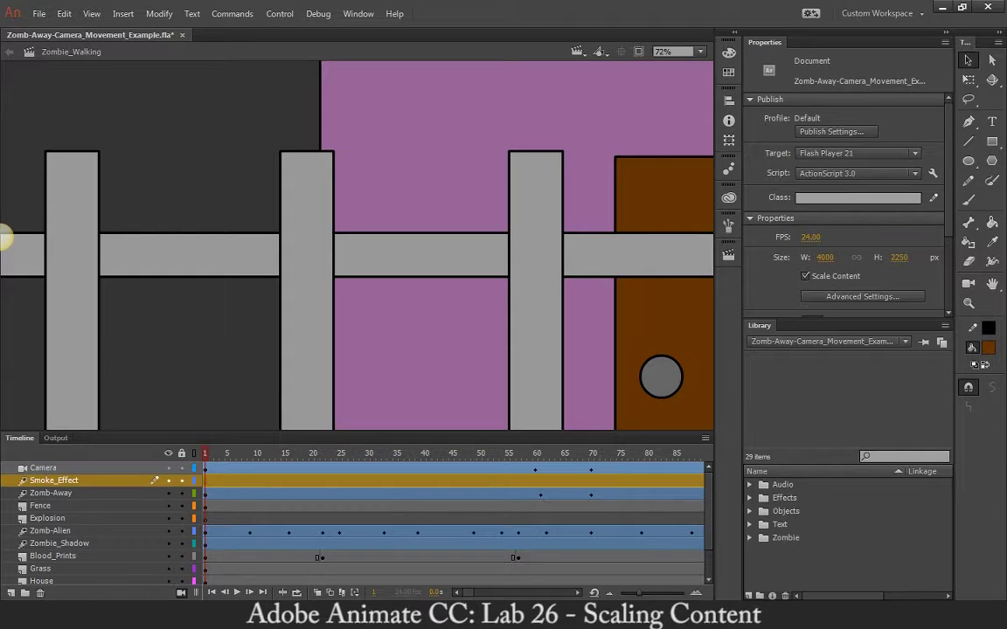
left_click(12, 593)
key("ctrl+v")
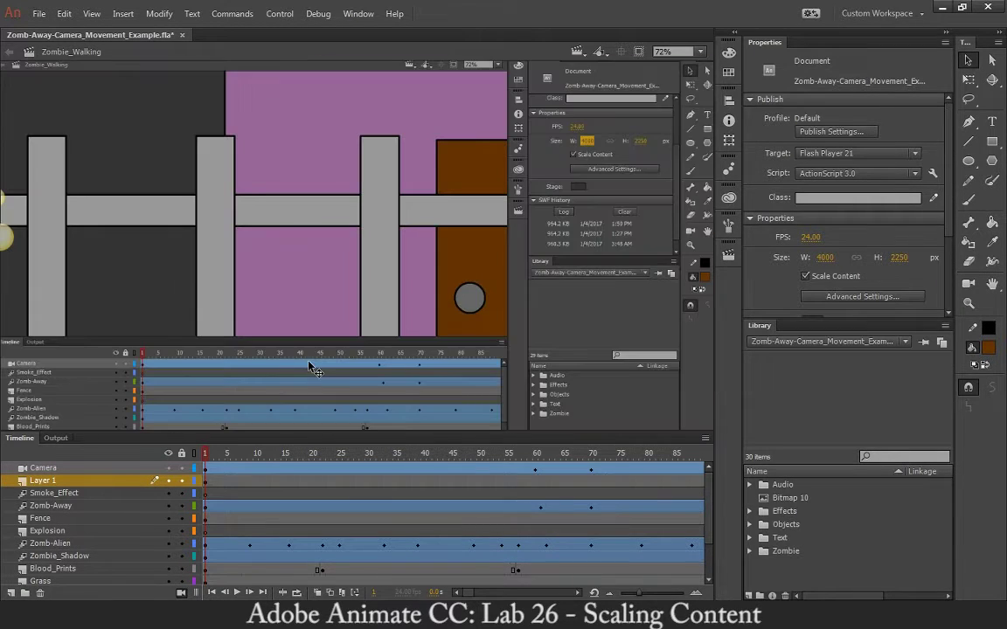
left_click(574, 103)
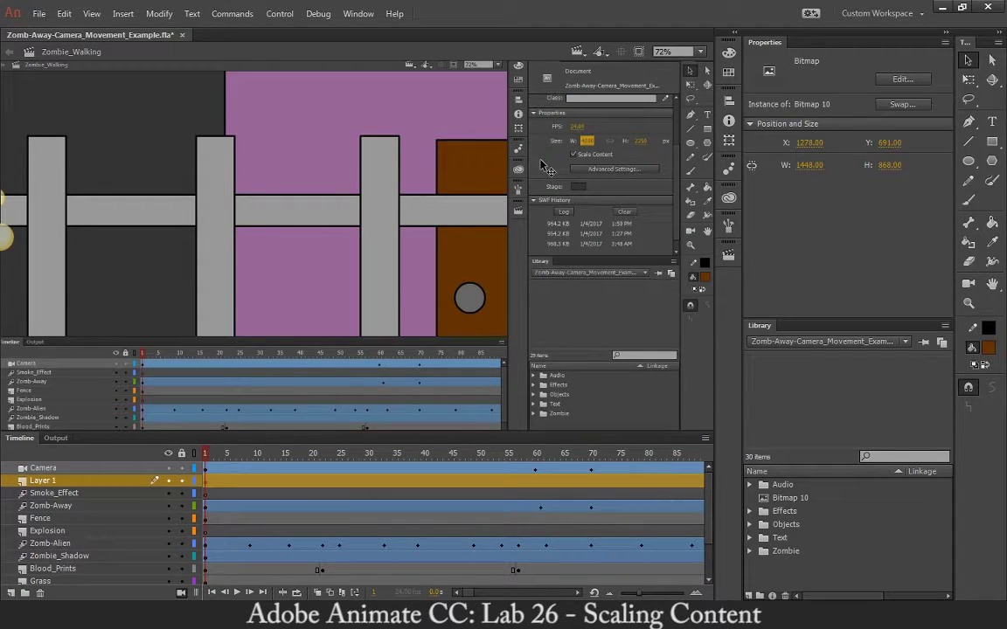
- Move the pasted screenshot in front of the house, to about X 1558, Y 633
key("ctrl+minus")
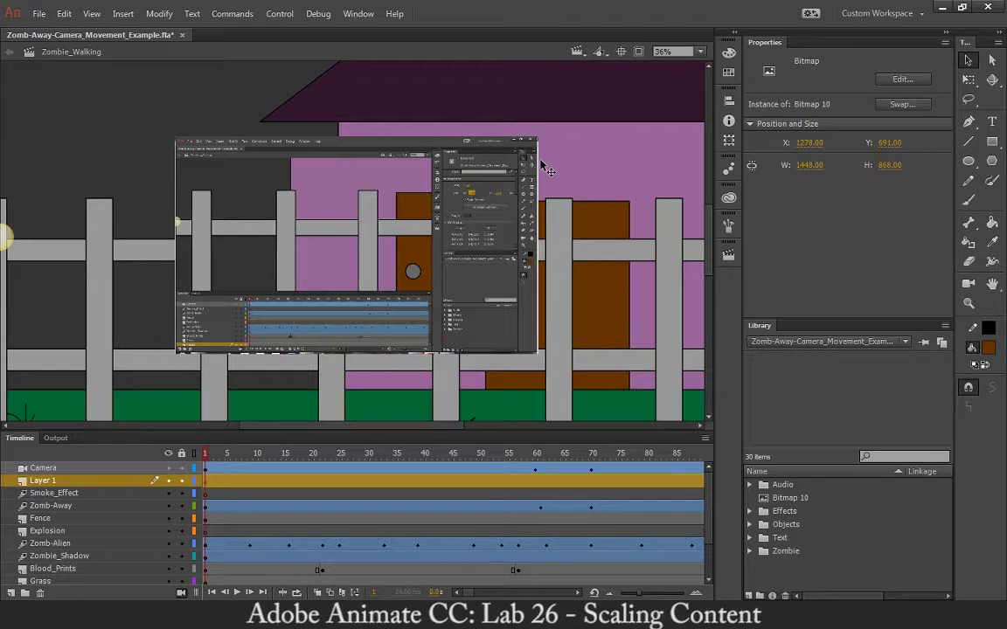
left_click_drag(429, 245, 411, 283)
key("ctrl+minus")
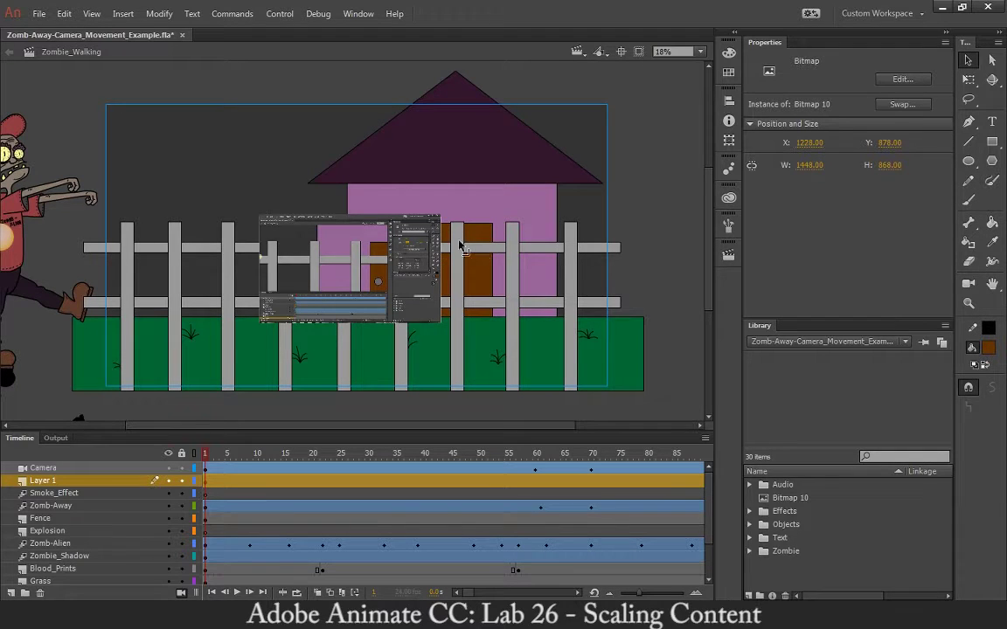
left_click_drag(396, 272, 438, 242)
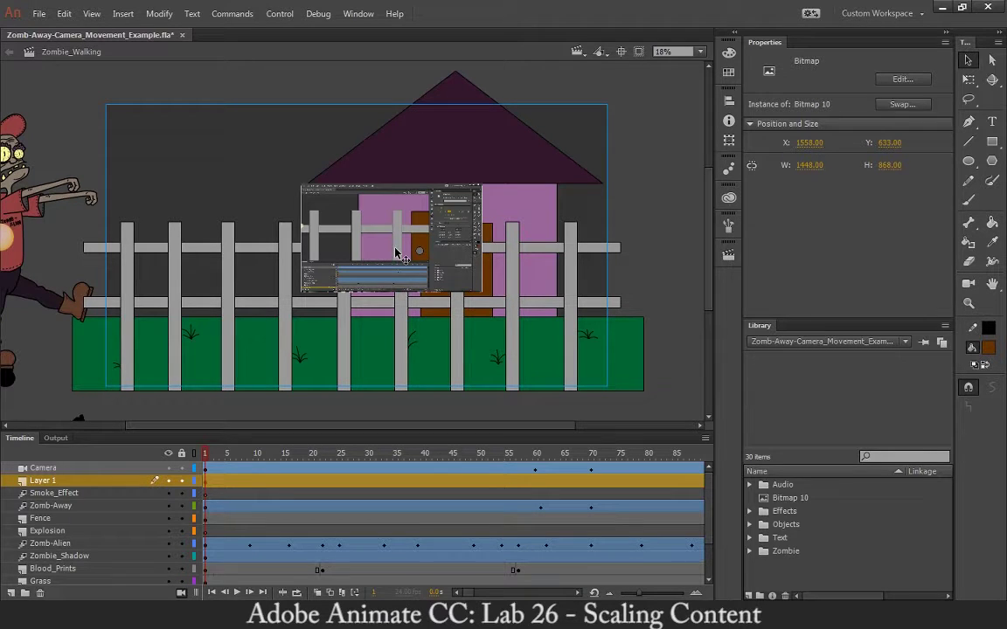
scroll(403, 251, "up", 2)
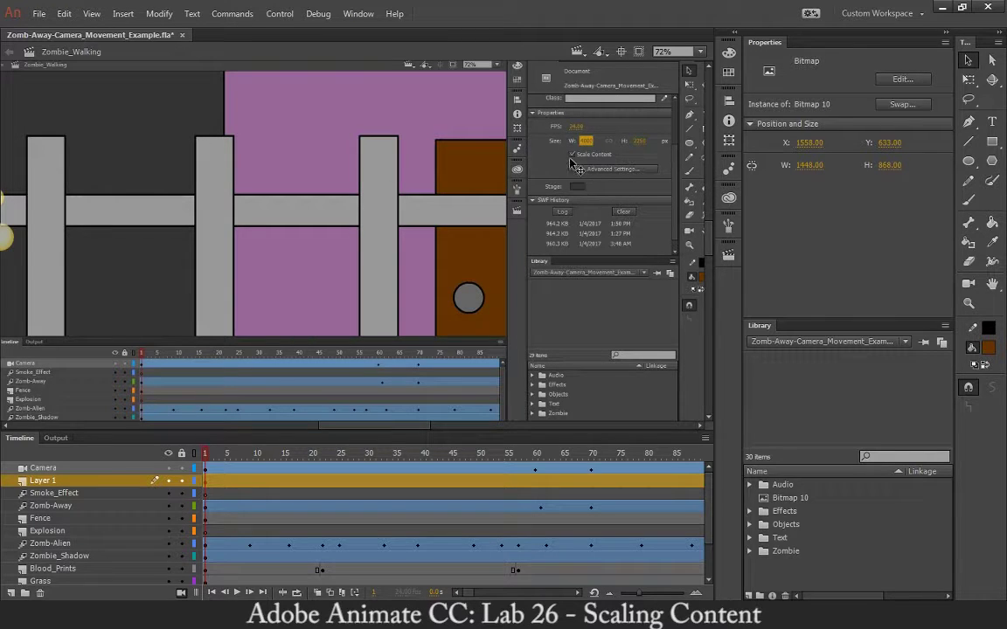
left_click(571, 154)
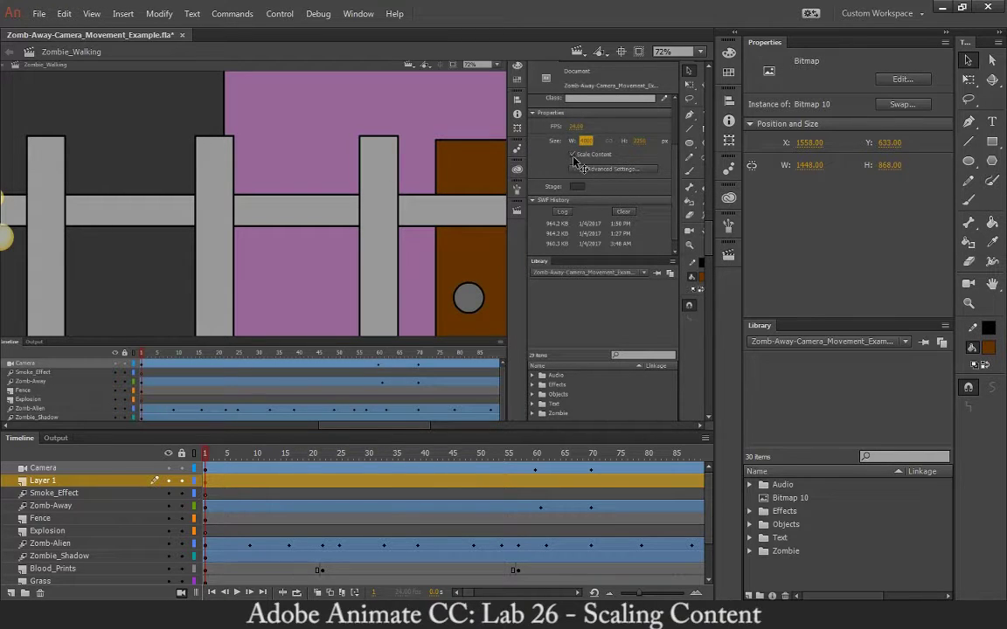